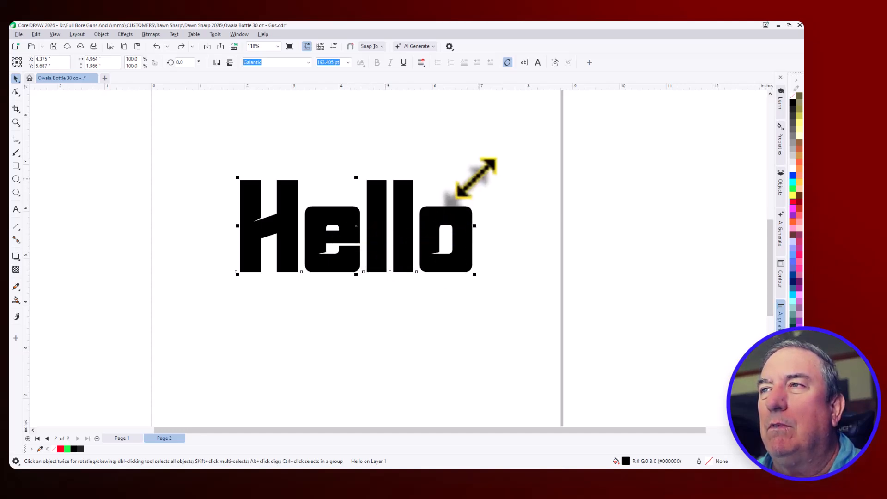
Scale the Hello text down proportionally to about 4.57 by 1.81 inches and centre it on the page
{"action": "mouse_move", "coordinate": [474, 178]}
{"action": "left_mouse_down"}
{"action": "mouse_move", "coordinate": [373, 212]}
{"action": "mouse_move", "coordinate": [410, 209]}
{"action": "mouse_move", "coordinate": [510, 170]}
{"action": "mouse_move", "coordinate": [457, 182]}
{"action": "mouse_move", "coordinate": [324, 247]}
{"action": "mouse_move", "coordinate": [503, 179]}
{"action": "mouse_move", "coordinate": [472, 182]}
{"action": "left_mouse_up"}
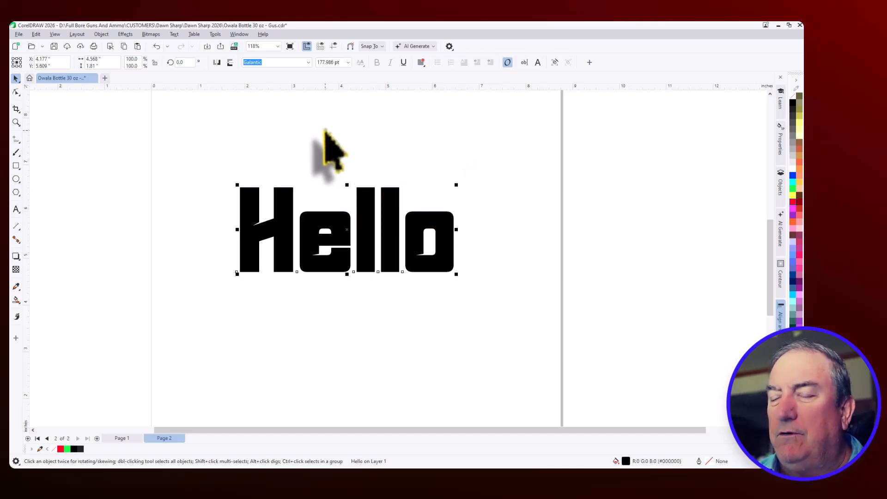
{"action": "key", "text": "p"}
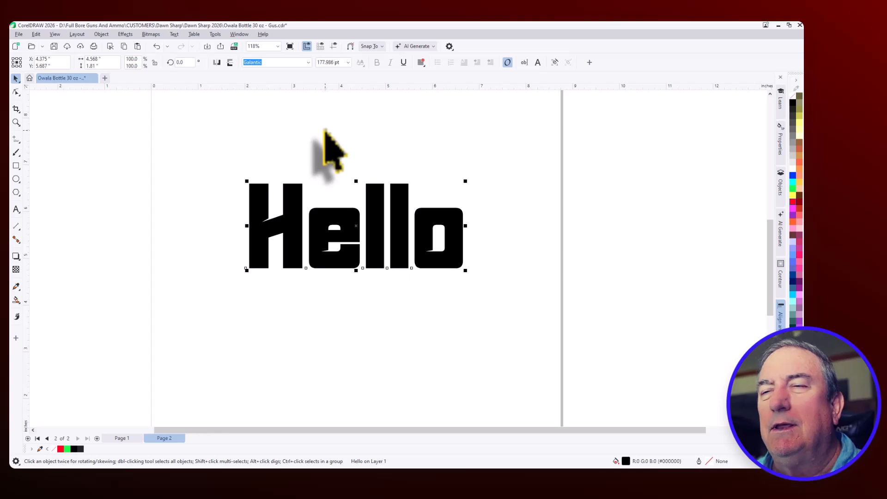
{"action": "scroll", "coordinate": [346, 167], "scroll_direction": "down", "scroll_amount": 2}
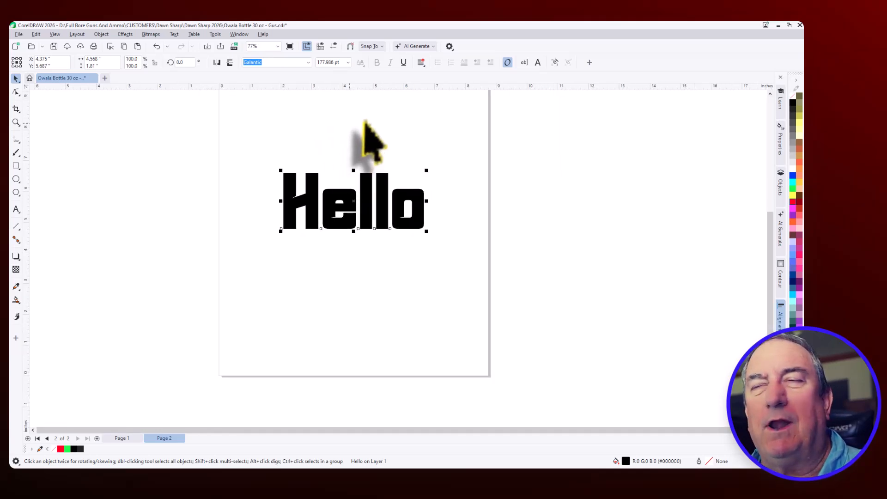
{"action": "scroll", "coordinate": [365, 146], "scroll_direction": "up", "scroll_amount": 1}
{"action": "scroll", "coordinate": [358, 157], "scroll_direction": "up", "scroll_amount": 1}
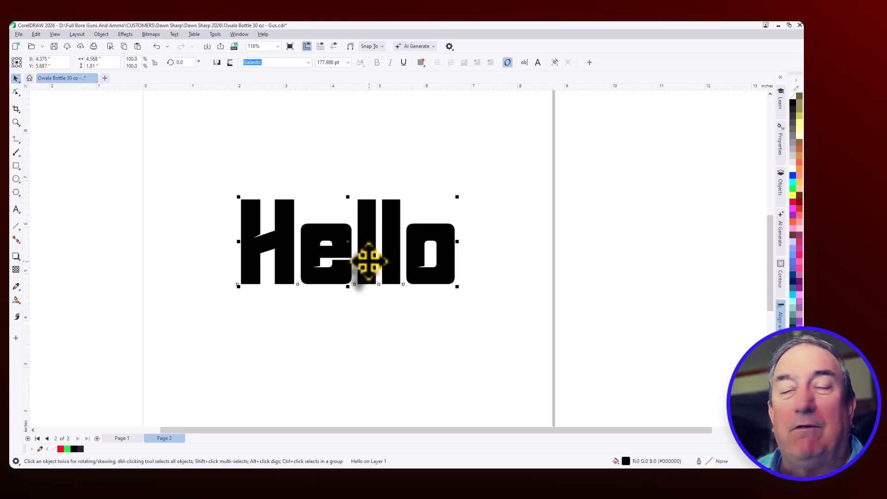
Remove the fill from the Hello text and give it a red outline
{"action": "left_click", "coordinate": [389, 161]}
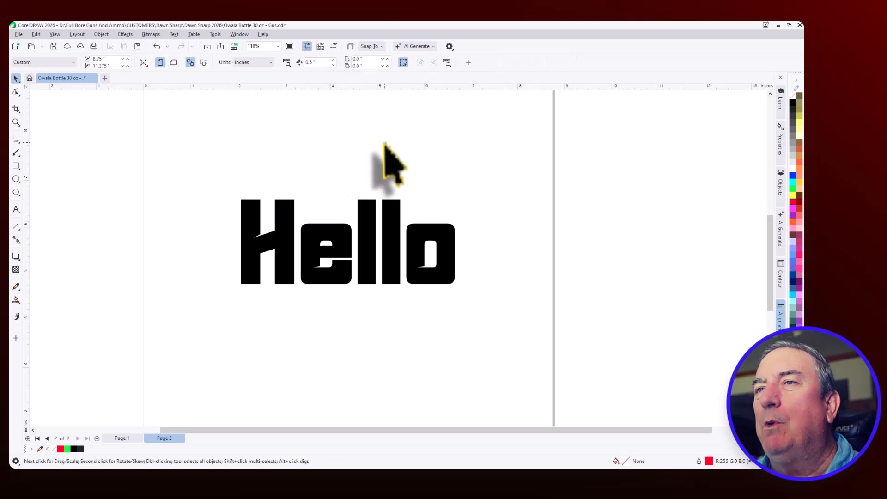
{"action": "left_click", "coordinate": [344, 250]}
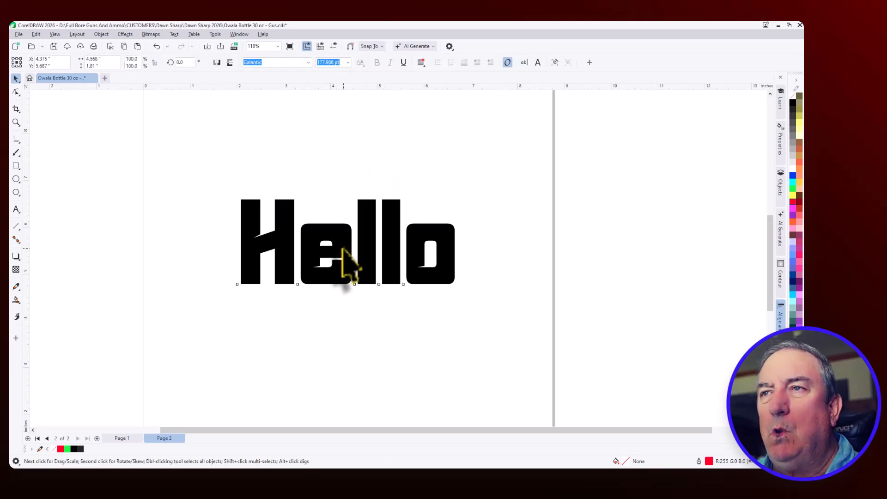
{"action": "left_click", "coordinate": [342, 249]}
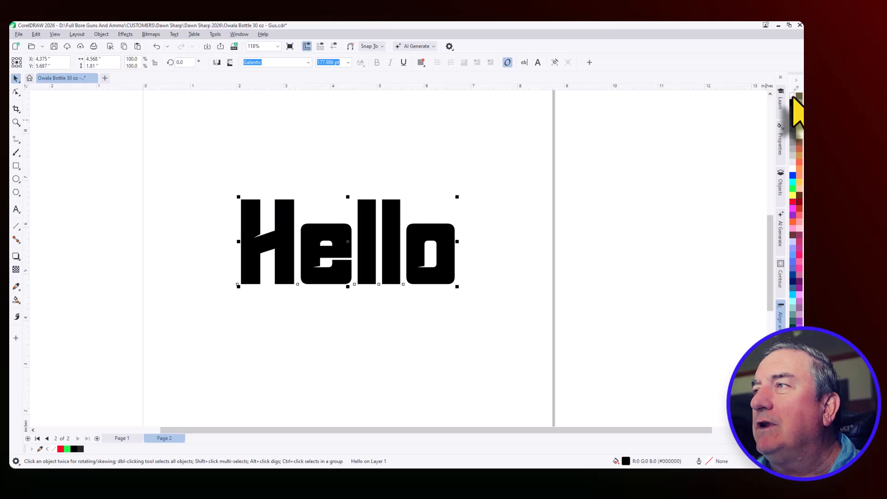
{"action": "left_click", "coordinate": [793, 97]}
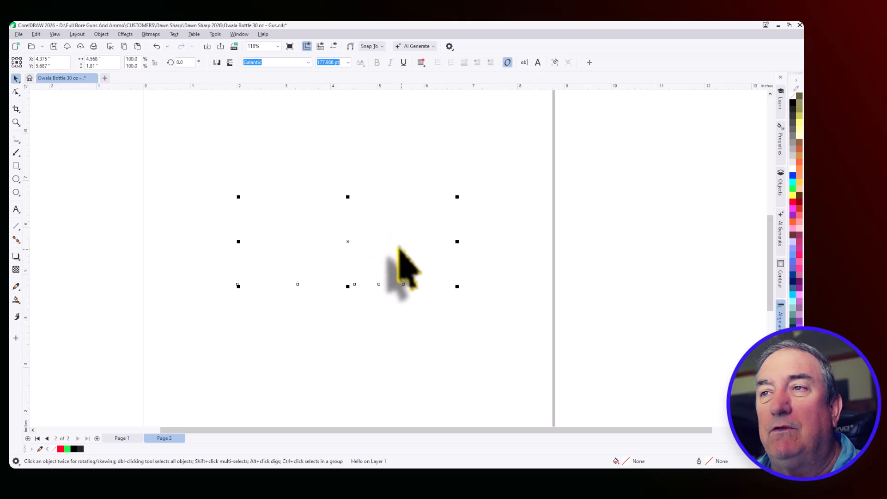
{"action": "right_click", "coordinate": [794, 203]}
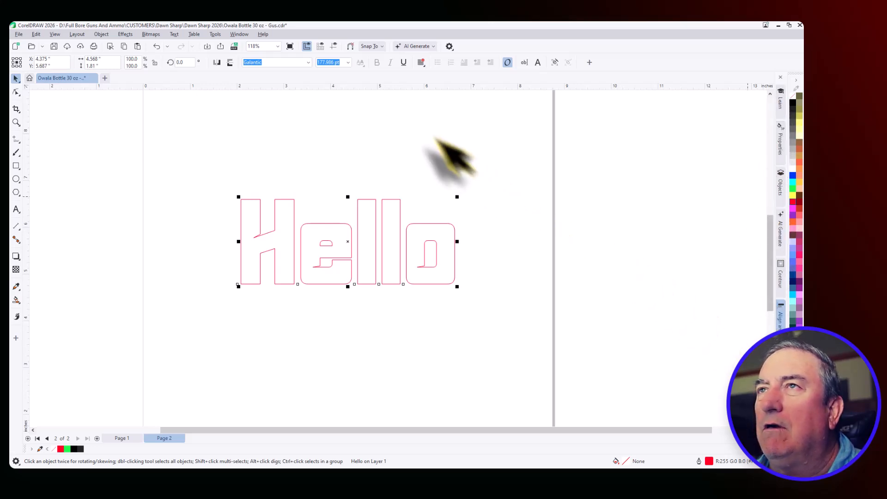
Apply an inside contour to the Hello text with 1 step and a 0.025 inch offset
{"action": "left_click", "coordinate": [236, 35]}
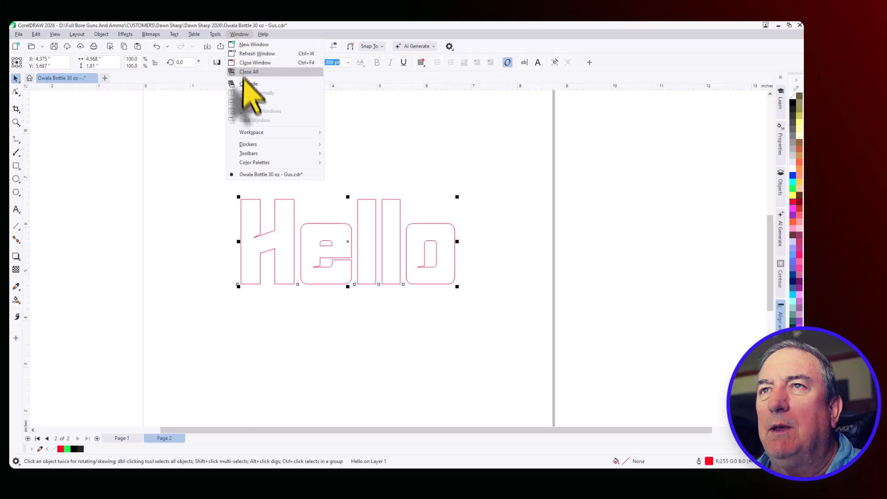
{"action": "mouse_move", "coordinate": [259, 145]}
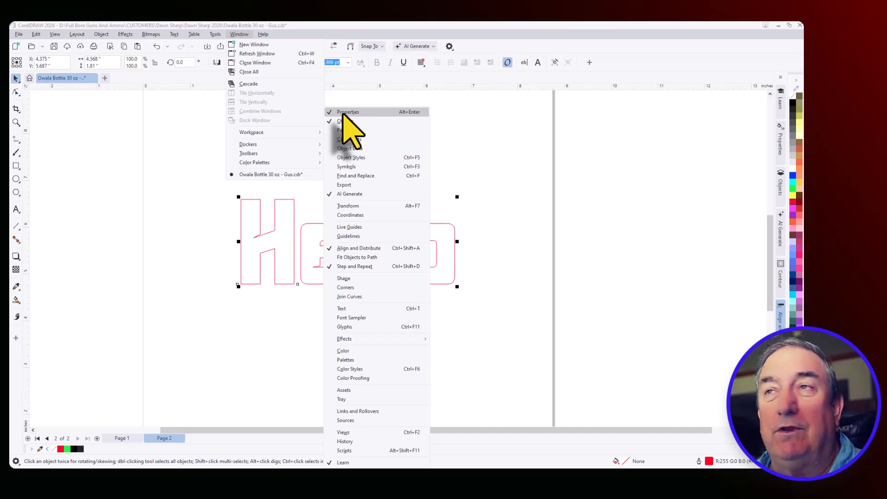
{"action": "mouse_move", "coordinate": [126, 35]}
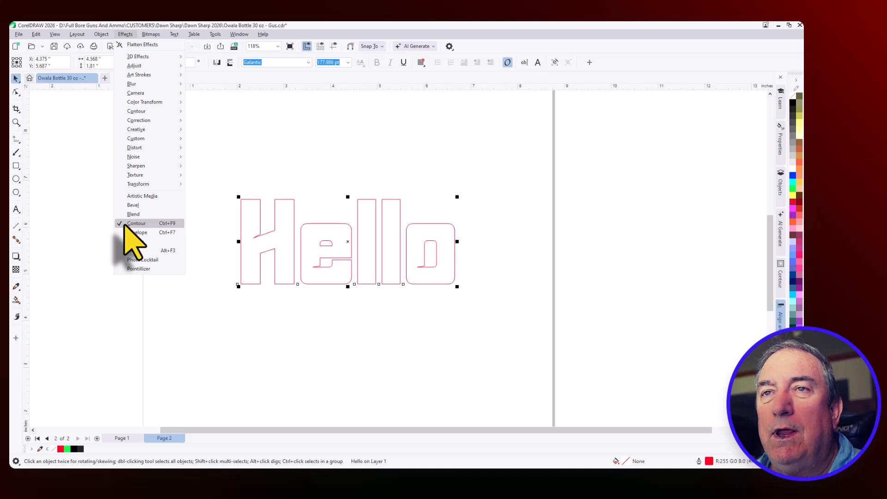
{"action": "left_click", "coordinate": [781, 276]}
{"action": "left_click", "coordinate": [780, 276]}
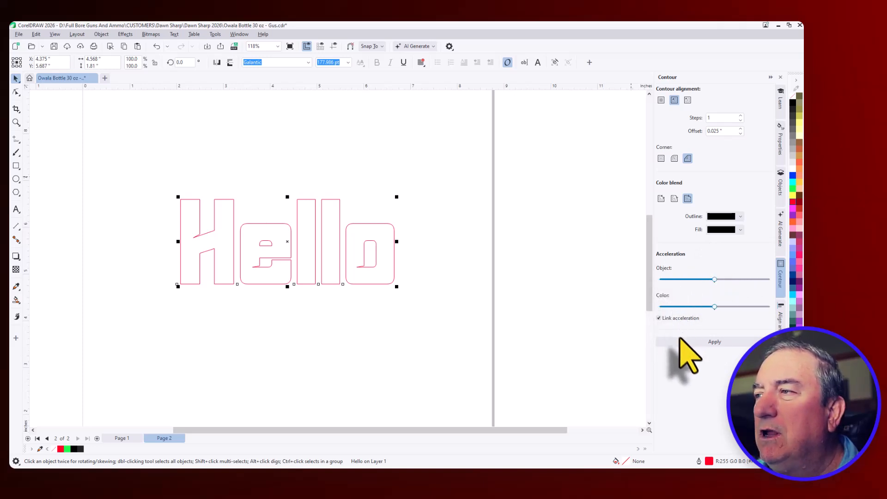
{"action": "left_click", "coordinate": [715, 342]}
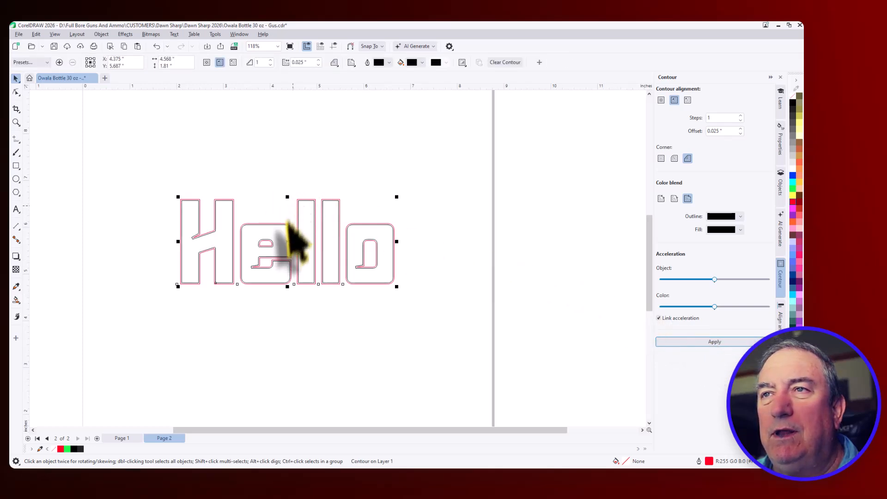
Break the contour apart from the red Hello text and clear the selection
{"action": "scroll", "coordinate": [287, 227], "scroll_direction": "up", "scroll_amount": 3}
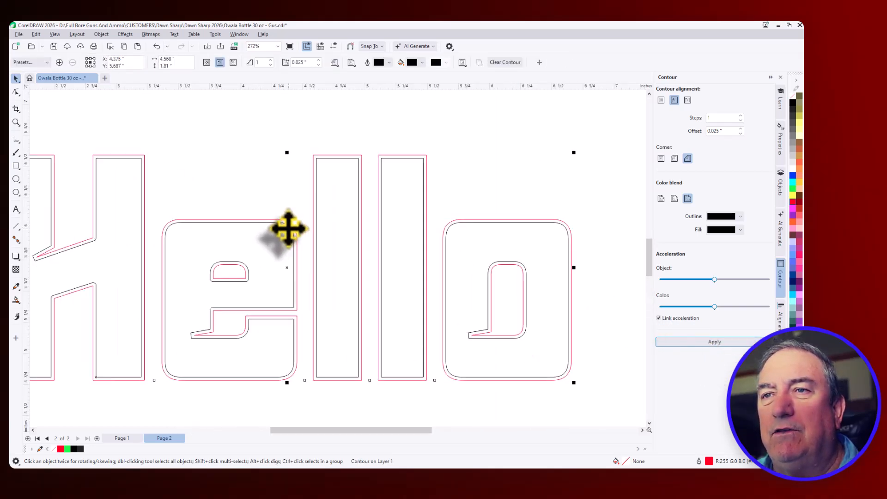
{"action": "scroll", "coordinate": [288, 228], "scroll_direction": "up", "scroll_amount": 1}
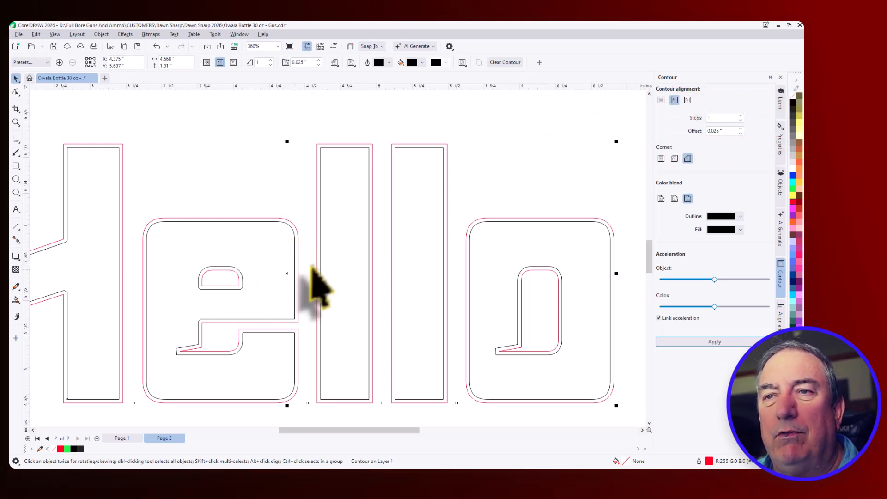
{"action": "scroll", "coordinate": [339, 245], "scroll_direction": "down", "scroll_amount": 4}
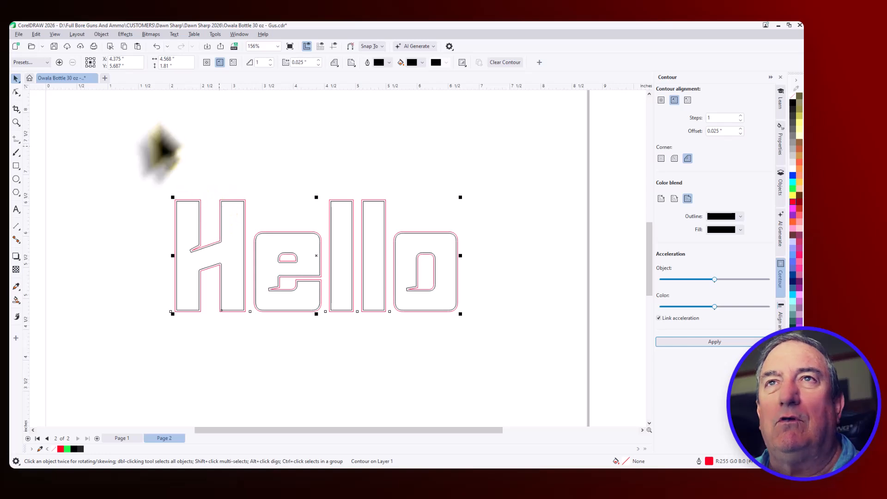
{"action": "left_click", "coordinate": [102, 35]}
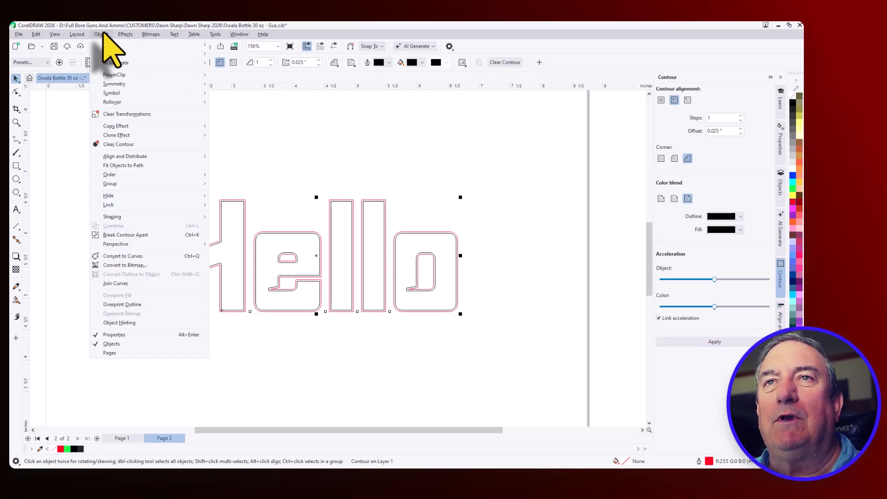
{"action": "left_click", "coordinate": [129, 236]}
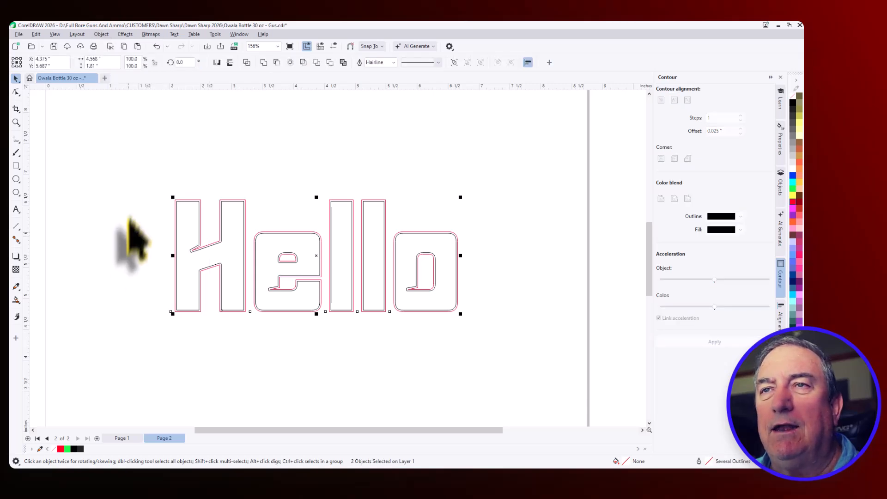
{"action": "left_click", "coordinate": [155, 229]}
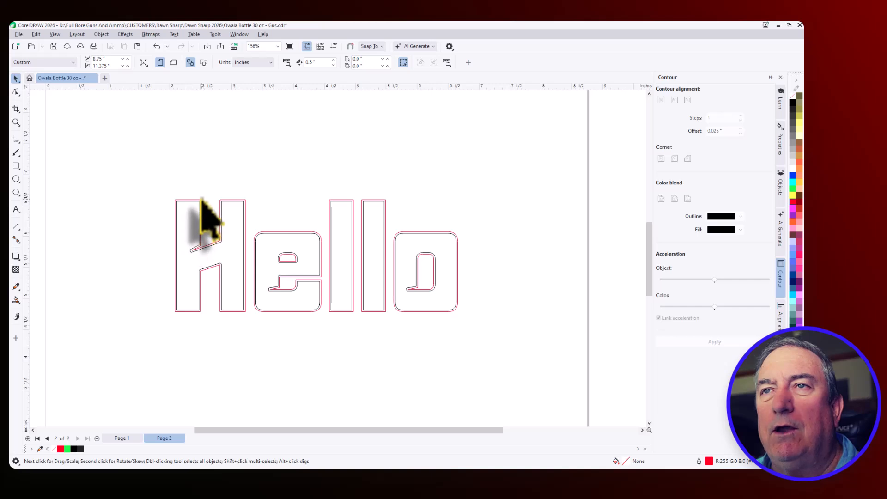
Move the red Hello outline straight down about 3 inches, clear of the black inner contour
{"action": "left_click", "coordinate": [201, 204]}
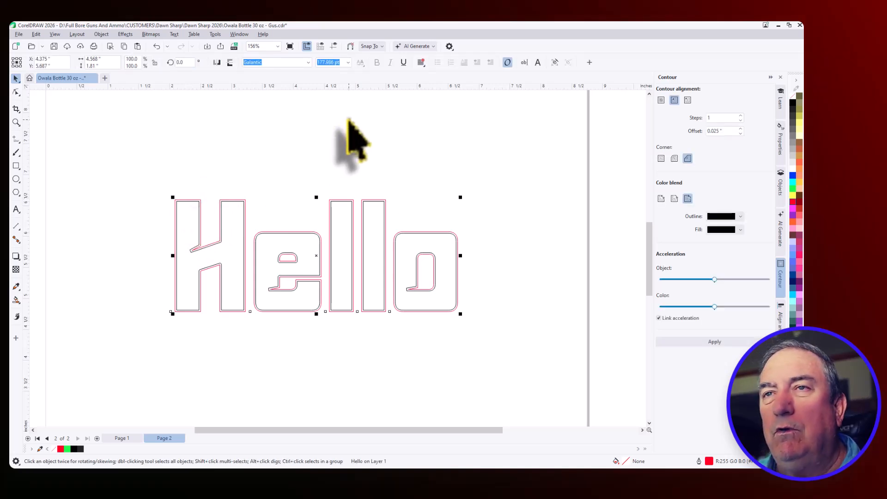
{"action": "key", "text": "Down"}
{"action": "key", "text": "Down"}
{"action": "key", "text": "Down"}
{"action": "key", "text": "Down"}
{"action": "key", "text": "Down"}
{"action": "key", "text": "Down"}
{"action": "key", "text": "Down"}
{"action": "key", "text": "Down"}
{"action": "key", "text": "Down"}
{"action": "key", "text": "Down"}
{"action": "key", "text": "Down"}
{"action": "key", "text": "Down"}
{"action": "key", "text": "Down"}
{"action": "key", "text": "Down"}
{"action": "key", "text": "Down"}
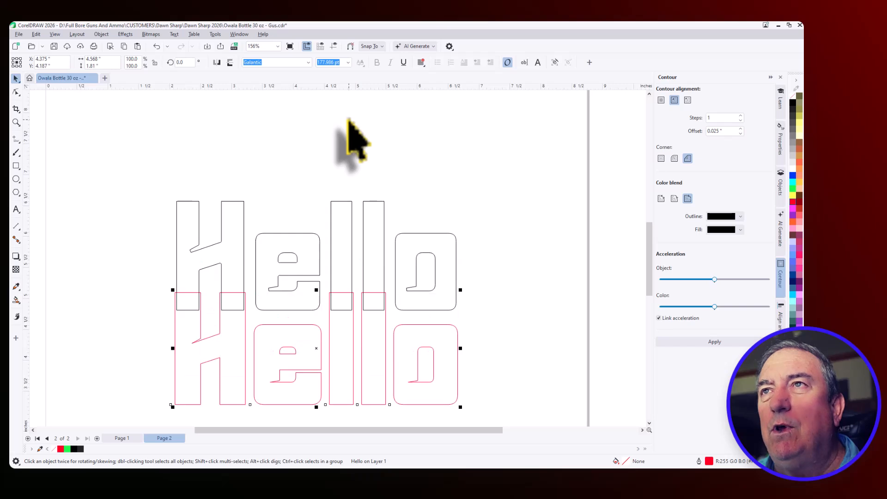
{"action": "left_click", "coordinate": [259, 128]}
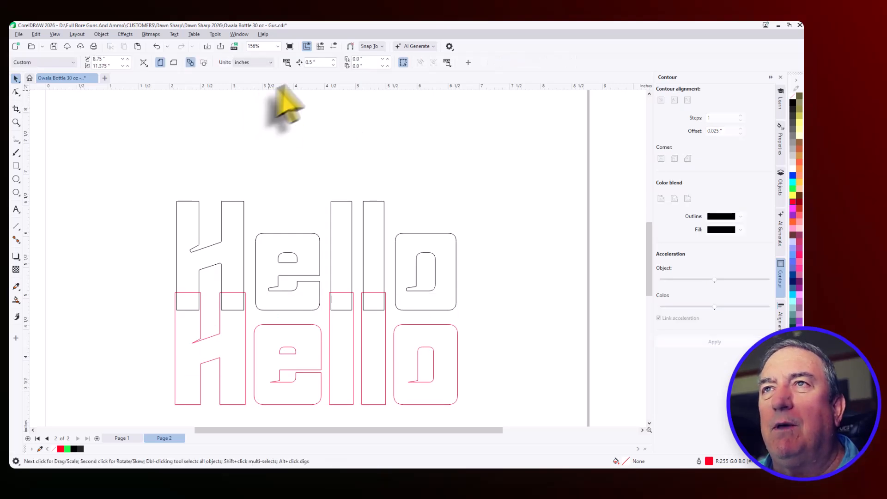
{"action": "left_click", "coordinate": [220, 339]}
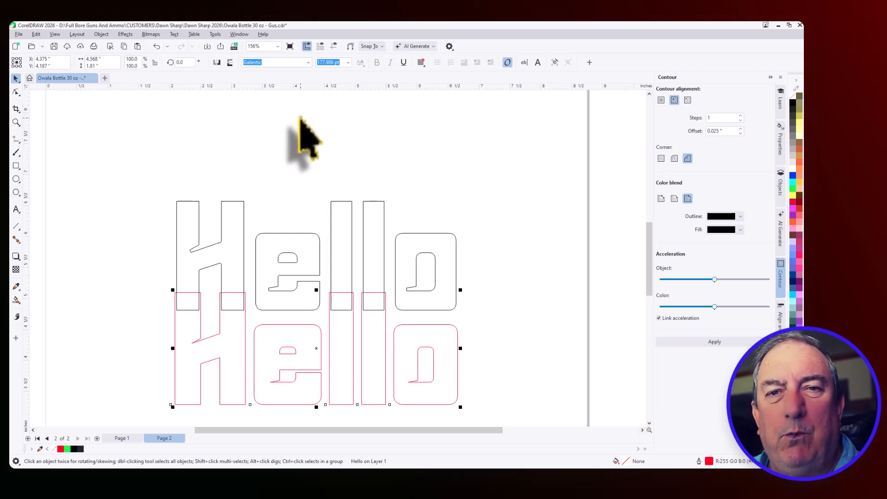
{"action": "key", "text": "Down"}
{"action": "key", "text": "Down"}
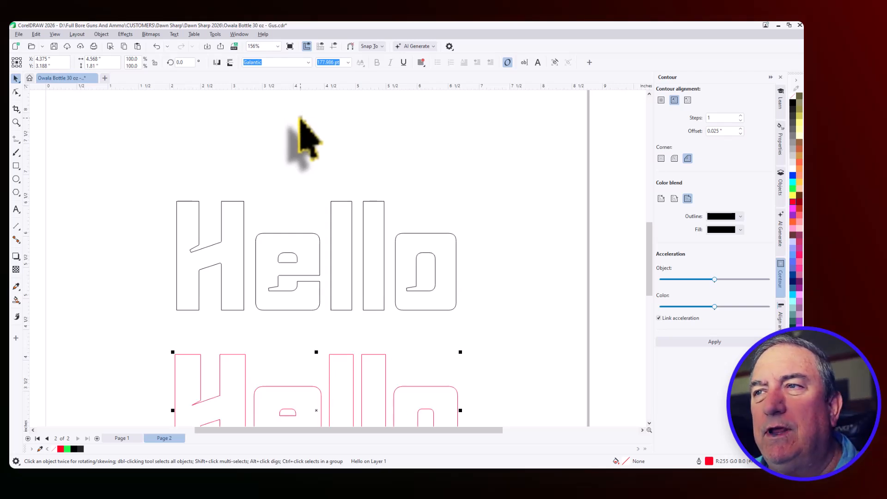
{"action": "key", "text": "Down"}
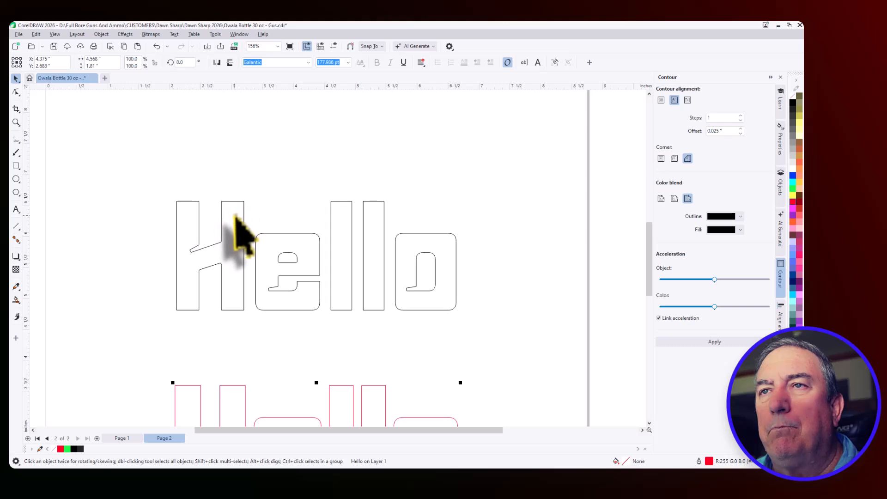
Fill the separated inner contour curve of Hello with black and deselect it
{"action": "left_click", "coordinate": [244, 228]}
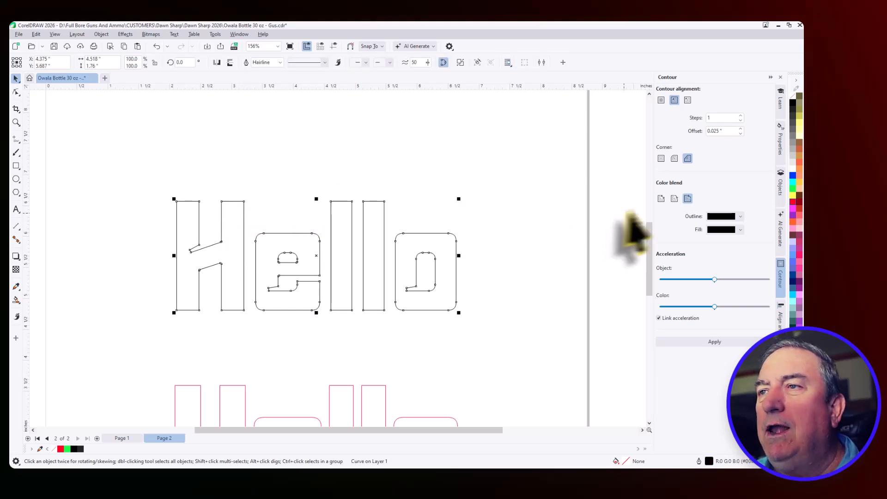
{"action": "left_click", "coordinate": [792, 103]}
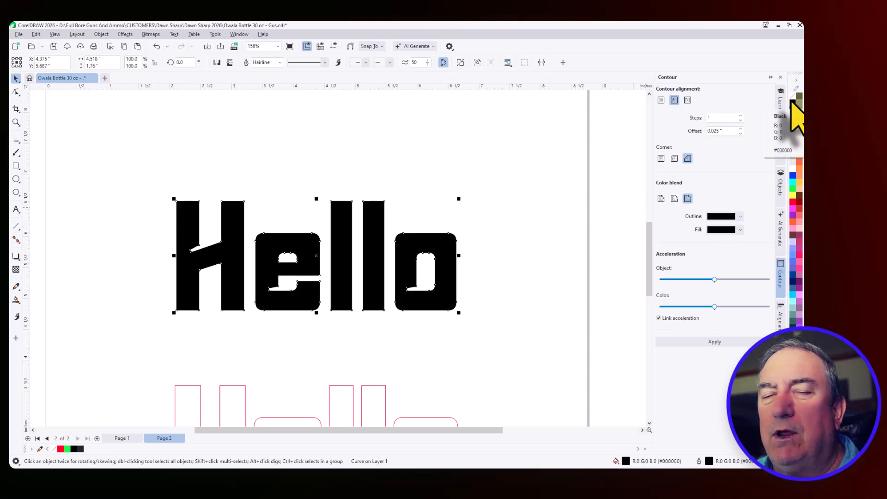
{"action": "left_click", "coordinate": [446, 162]}
Move the red Hello outline straight back up about 3 inches so it surrounds the black-filled lettering
{"action": "scroll", "coordinate": [446, 162], "scroll_direction": "down", "scroll_amount": 3}
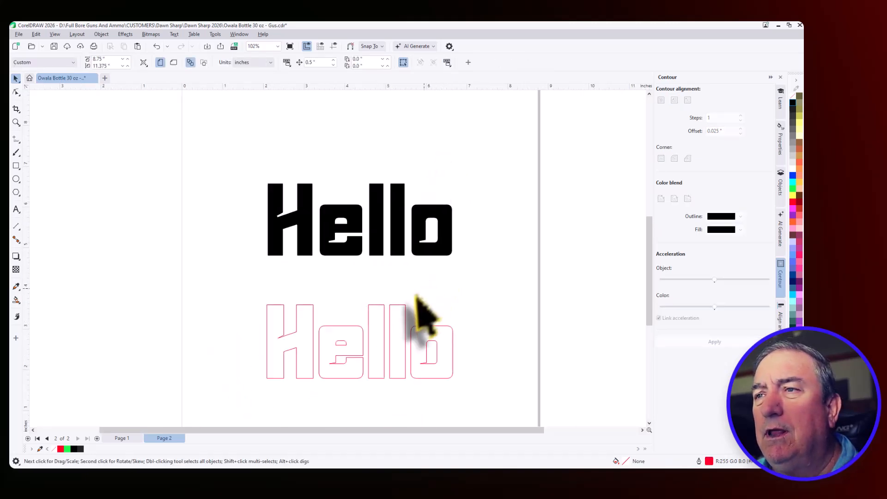
{"action": "left_click", "coordinate": [392, 345]}
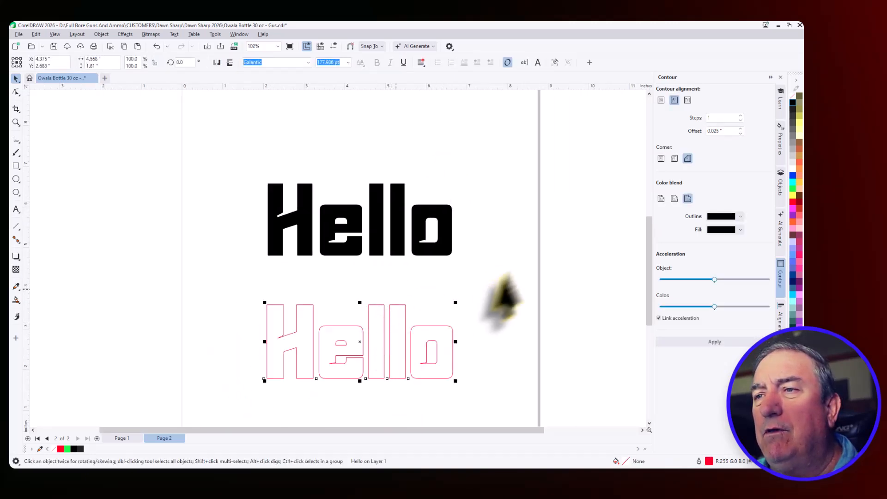
{"action": "key", "text": "Up"}
{"action": "key", "text": "Up"}
{"action": "key", "text": "Up"}
{"action": "key", "text": "Up"}
{"action": "key", "text": "Up"}
{"action": "key", "text": "Up"}
{"action": "key", "text": "Up"}
{"action": "key", "text": "Up"}
{"action": "key", "text": "Up"}
{"action": "key", "text": "Up"}
{"action": "key", "text": "Up"}
{"action": "key", "text": "Up"}
{"action": "key", "text": "Up"}
{"action": "key", "text": "Up"}
{"action": "key", "text": "Up"}
{"action": "key", "text": "Up"}
{"action": "key", "text": "Up"}
{"action": "key", "text": "Up"}
{"action": "key", "text": "Up"}
{"action": "key", "text": "Up"}
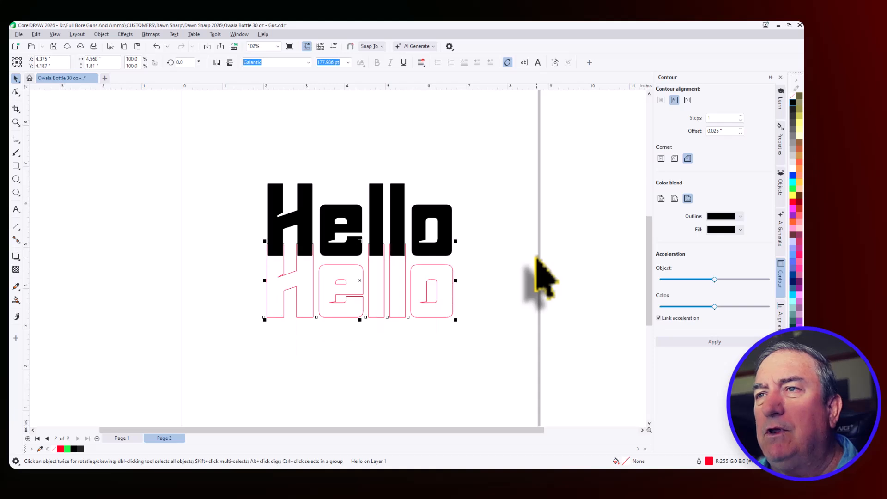
{"action": "key", "text": "Up"}
{"action": "key", "text": "Up"}
{"action": "key", "text": "Up"}
{"action": "key", "text": "Up"}
{"action": "key", "text": "Up"}
{"action": "key", "text": "Up"}
{"action": "key", "text": "Up"}
{"action": "key", "text": "Up"}
{"action": "key", "text": "Up"}
{"action": "key", "text": "Up"}
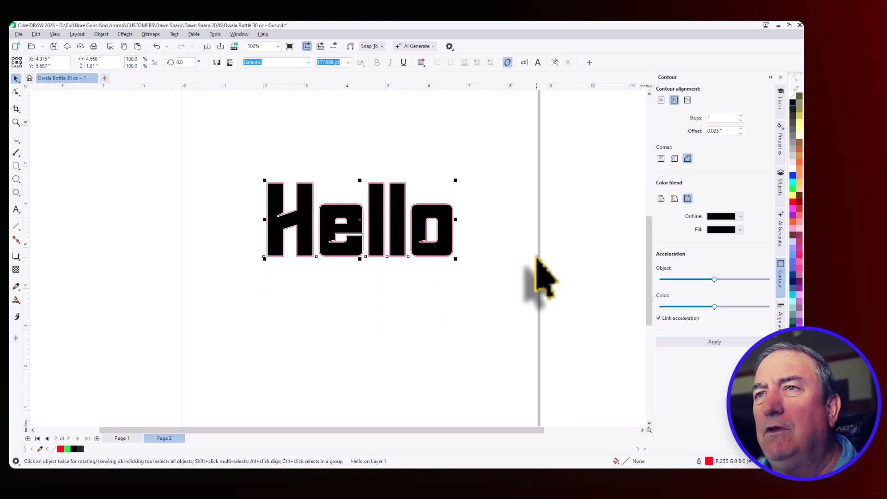
{"action": "scroll", "coordinate": [361, 222], "scroll_direction": "up", "scroll_amount": 4}
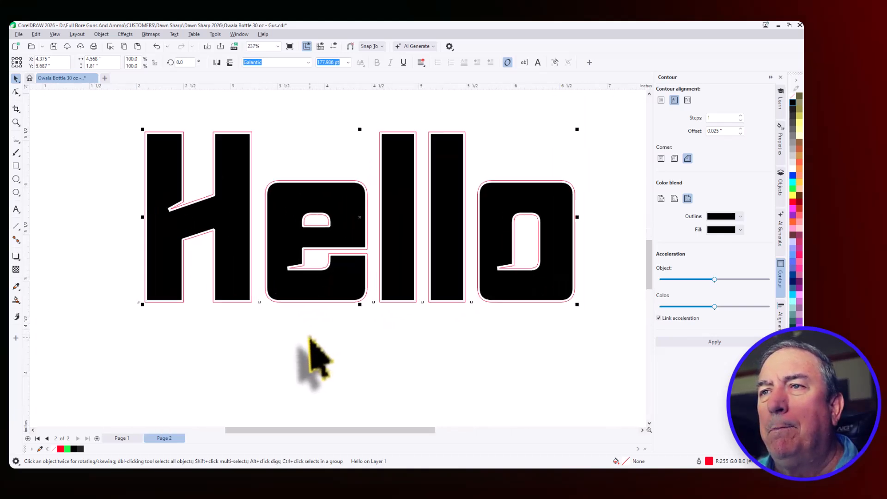
{"action": "scroll", "coordinate": [337, 158], "scroll_direction": "up", "scroll_amount": 1}
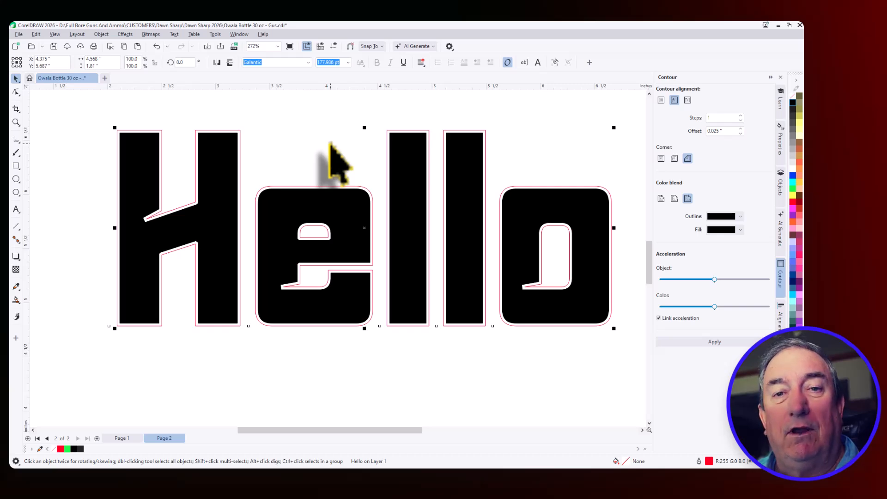
{"action": "scroll", "coordinate": [329, 143], "scroll_direction": "down", "scroll_amount": 3}
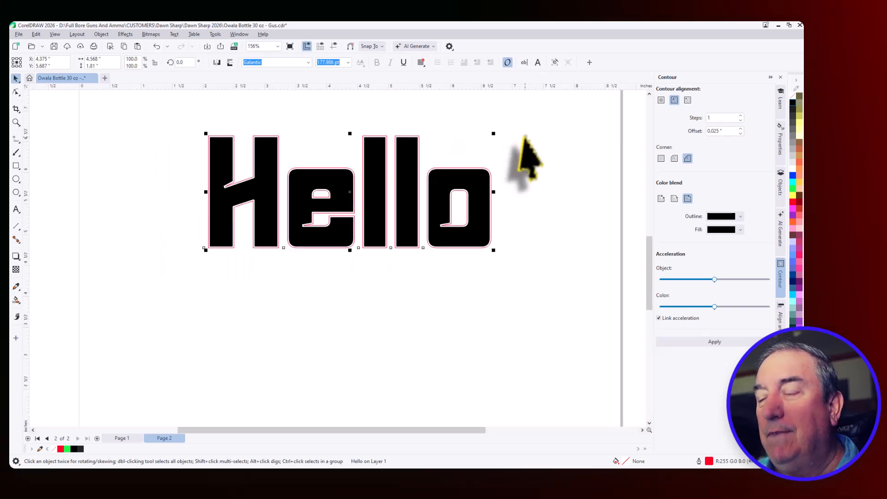
Move the red Hello outline straight down about 3 inches, clear of the black-filled lettering
{"action": "key", "text": "Down"}
{"action": "key", "text": "Down"}
{"action": "key", "text": "Down"}
{"action": "key", "text": "Down"}
{"action": "key", "text": "Down"}
{"action": "key", "text": "Down"}
{"action": "key", "text": "Down"}
{"action": "key", "text": "Down"}
{"action": "key", "text": "Down"}
{"action": "key", "text": "Down"}
{"action": "key", "text": "Down"}
{"action": "key", "text": "Down"}
{"action": "key", "text": "Down"}
{"action": "key", "text": "Down"}
{"action": "key", "text": "Down"}
{"action": "key", "text": "Down"}
{"action": "key", "text": "Down"}
{"action": "key", "text": "Down"}
{"action": "key", "text": "Down"}
{"action": "key", "text": "Down"}
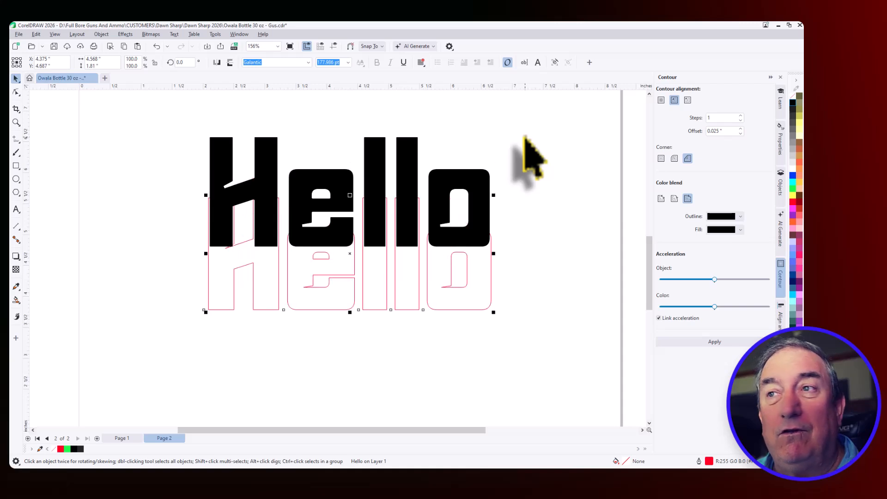
{"action": "key", "text": "Down"}
{"action": "key", "text": "Down"}
{"action": "key", "text": "Down"}
{"action": "key", "text": "Down"}
{"action": "key", "text": "Down"}
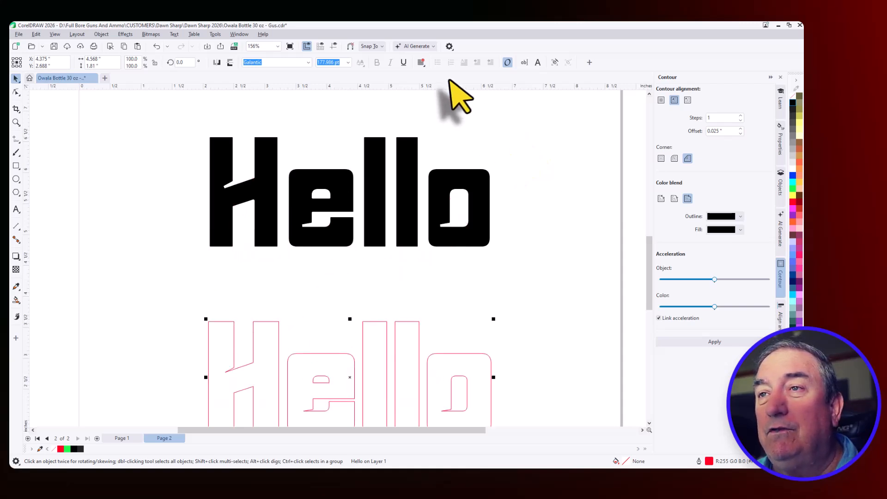
Inspect the black Hello lettering up close, especially the cut-outs in the e, and view it together with the red outline below
{"action": "scroll", "coordinate": [306, 252], "scroll_direction": "up", "scroll_amount": 5}
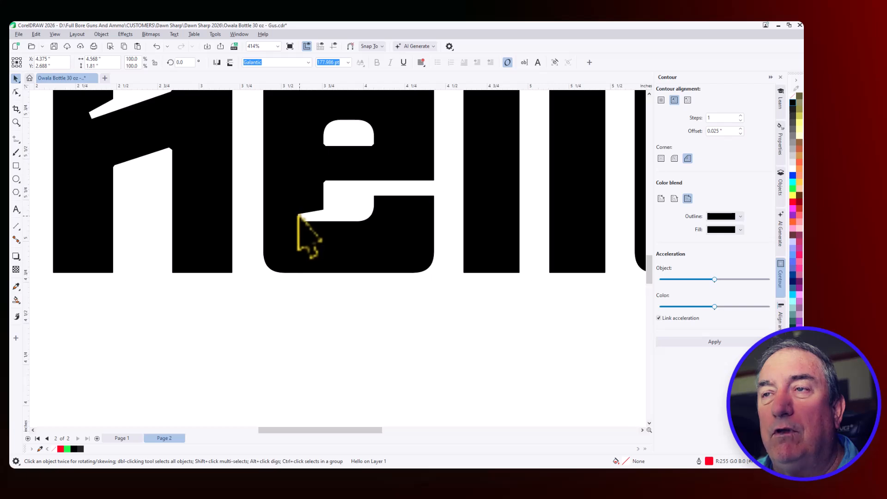
{"action": "scroll", "coordinate": [303, 238], "scroll_direction": "down", "scroll_amount": 1}
{"action": "scroll", "coordinate": [309, 250], "scroll_direction": "down", "scroll_amount": 2}
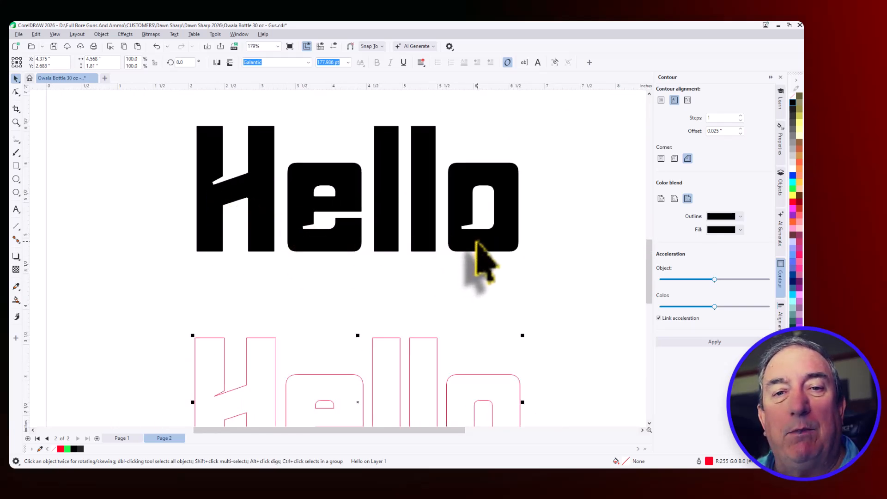
{"action": "scroll", "coordinate": [492, 145], "scroll_direction": "up", "scroll_amount": 3}
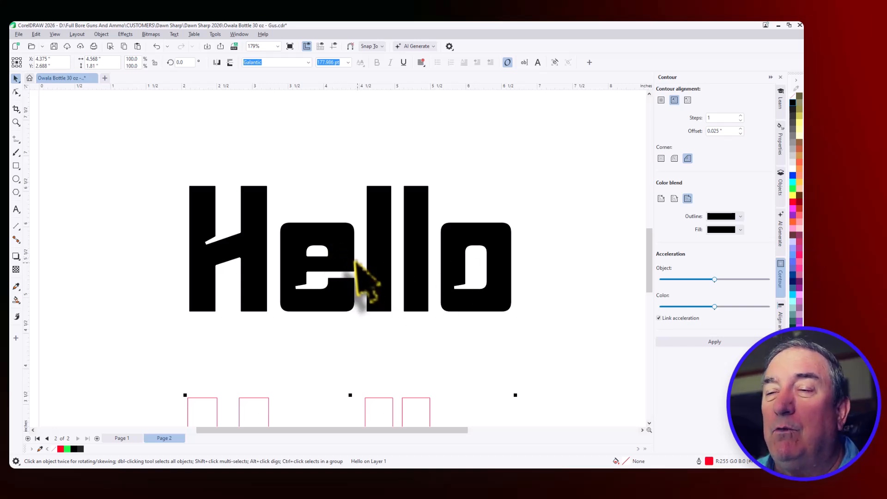
{"action": "scroll", "coordinate": [356, 261], "scroll_direction": "down", "scroll_amount": 2}
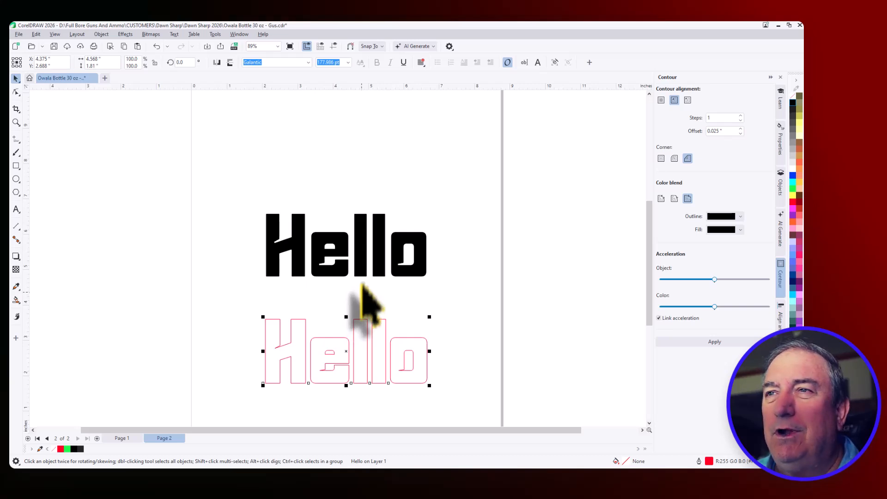
{"action": "scroll", "coordinate": [370, 254], "scroll_direction": "up", "scroll_amount": 3}
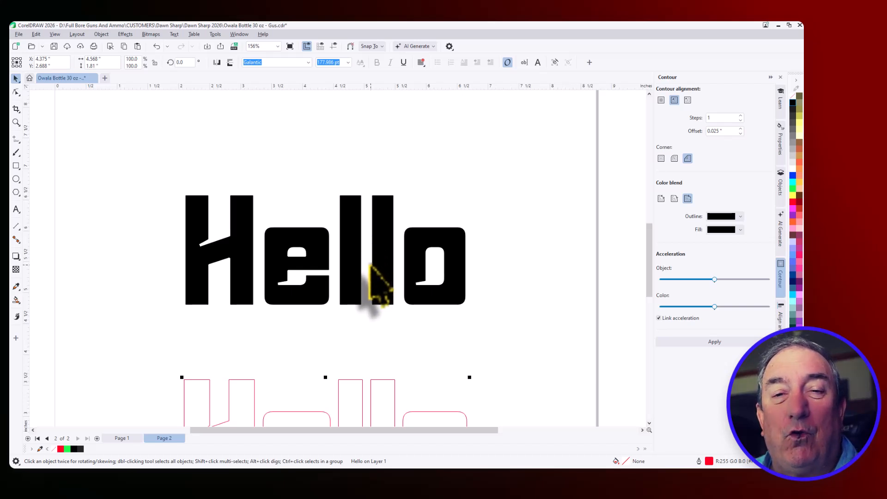
{"action": "scroll", "coordinate": [377, 284], "scroll_direction": "down", "scroll_amount": 2}
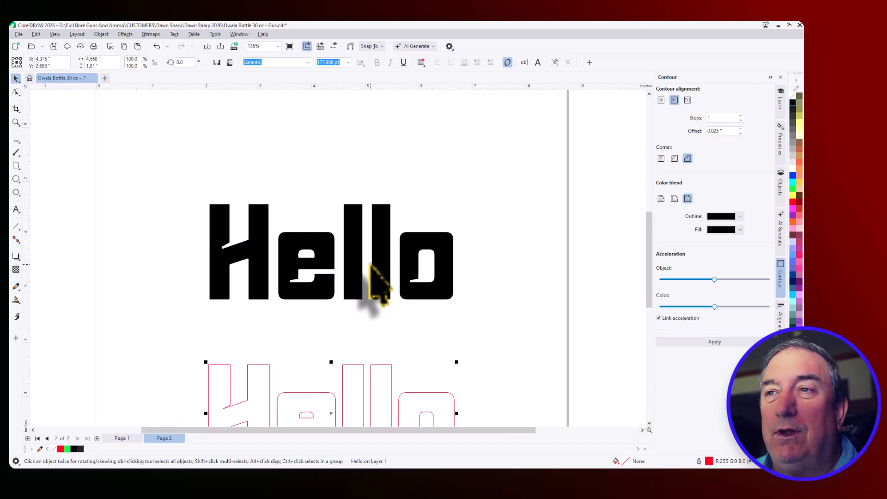